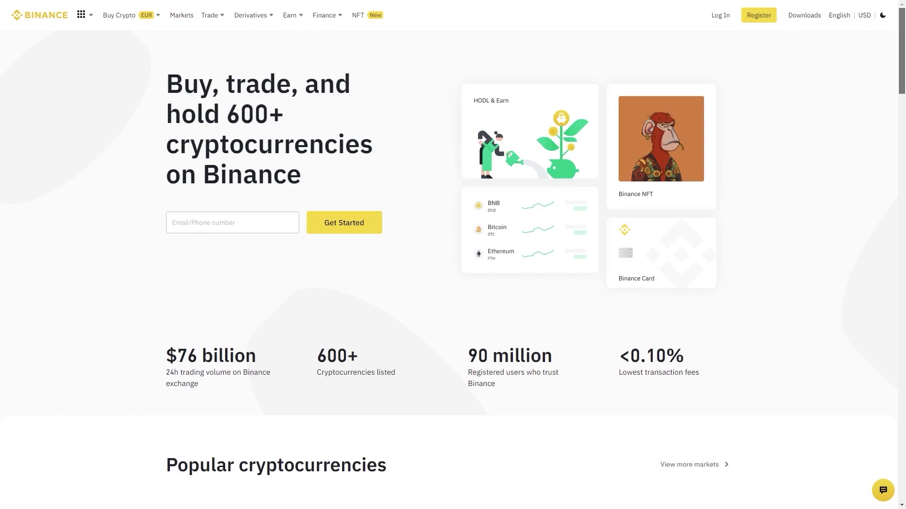
Scroll down through the Binance homepage and the Markets coin list
scroll(452, 255, "down", 3)
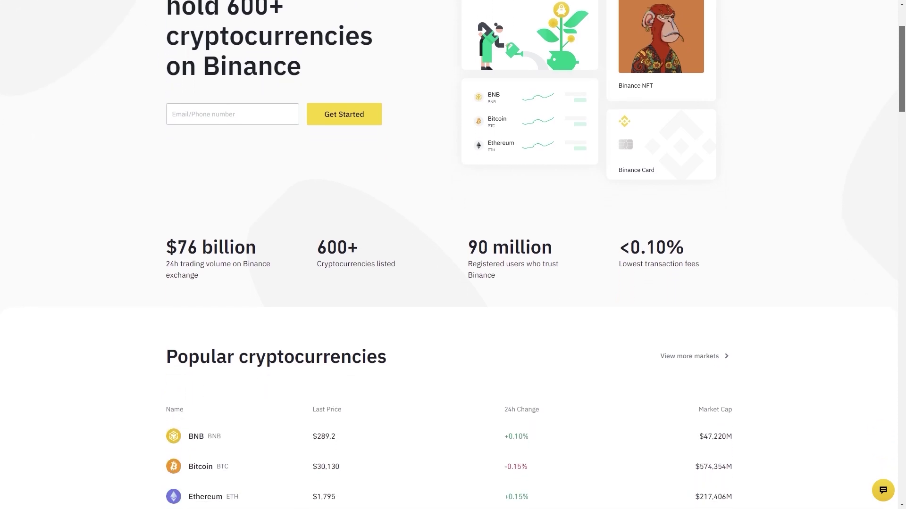
scroll(453, 254, "down", 5)
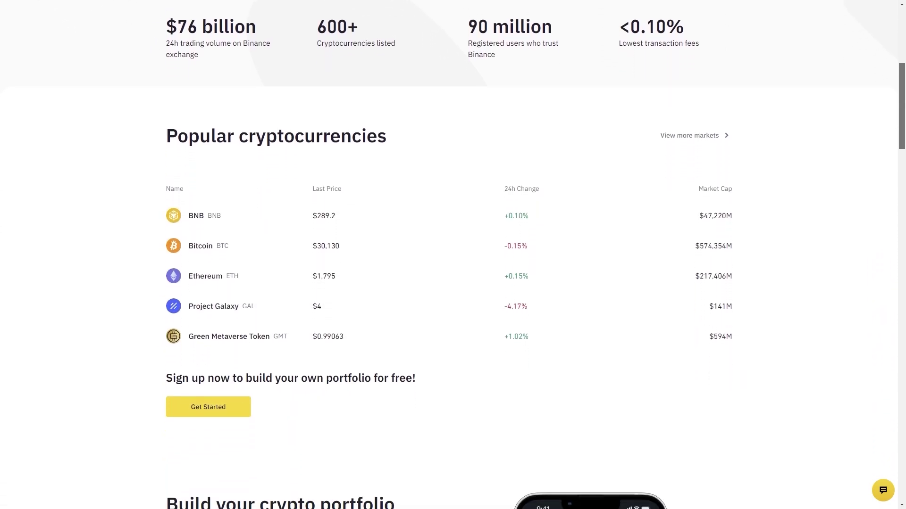
scroll(452, 255, "down", 4)
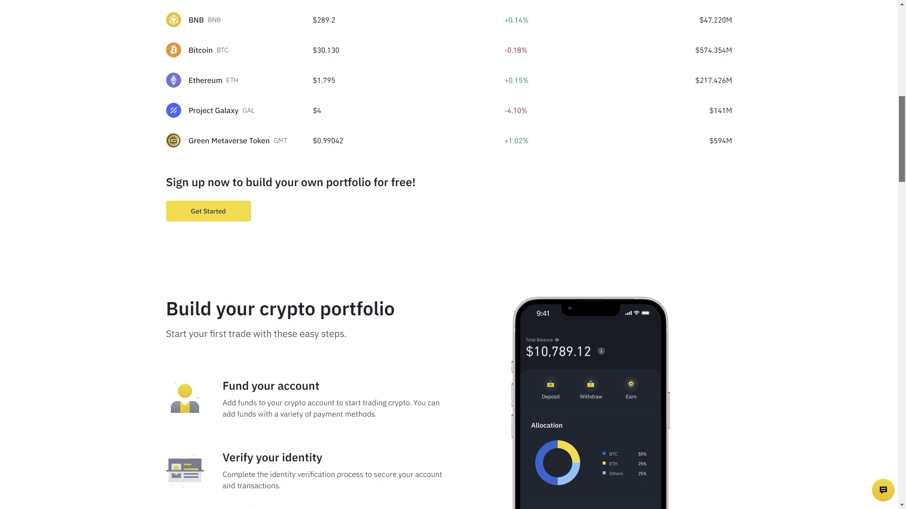
scroll(452, 254, "down", 5)
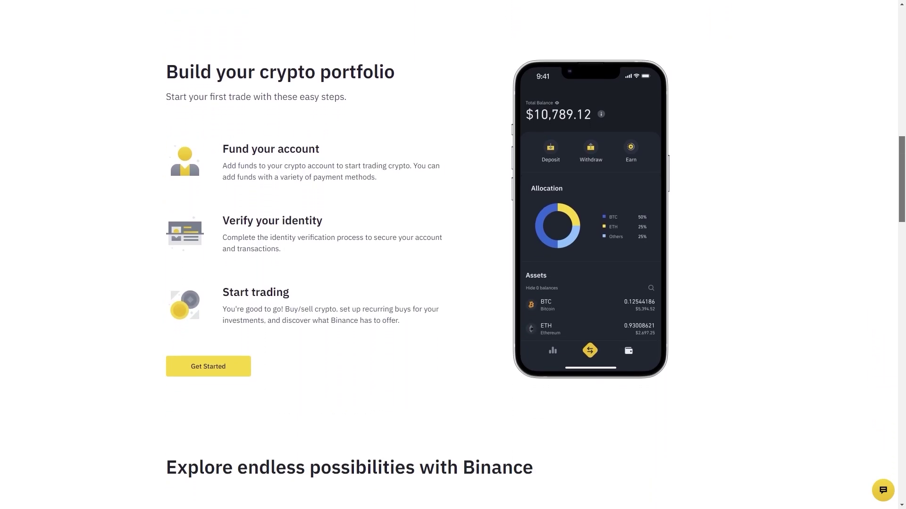
scroll(453, 255, "down", 4)
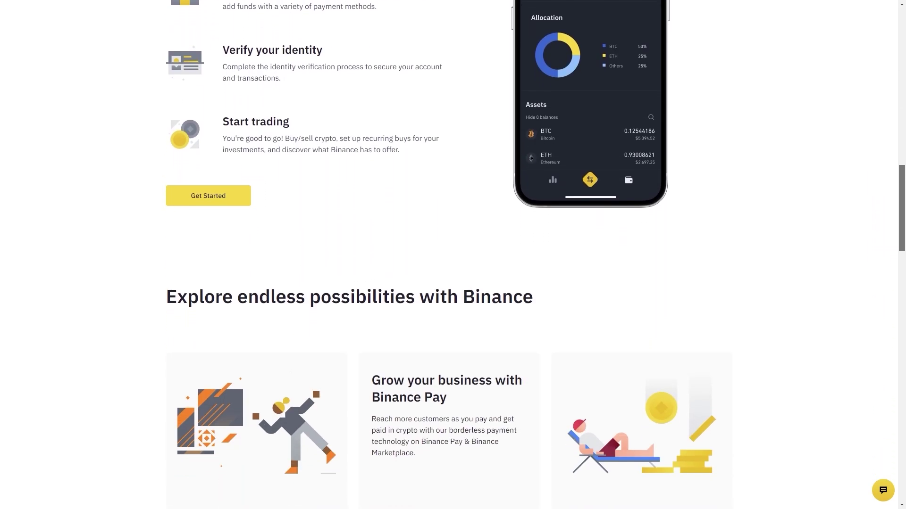
scroll(453, 255, "down", 7)
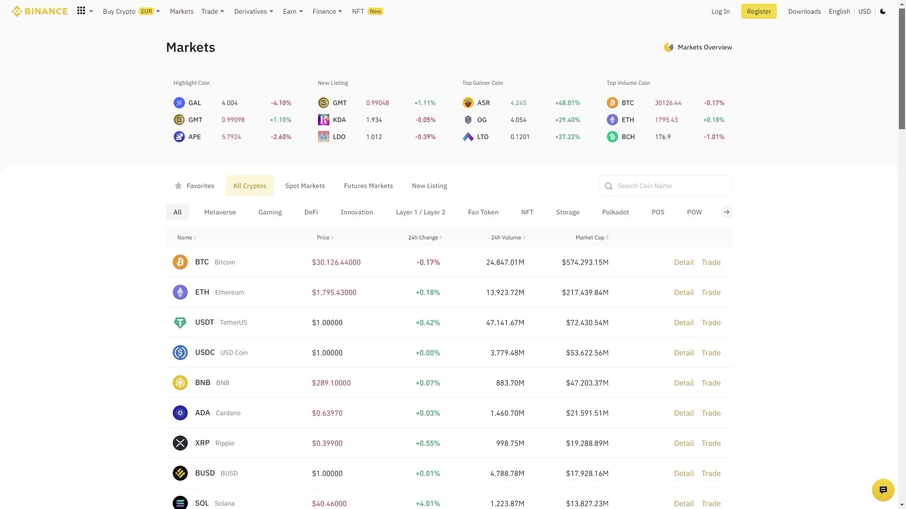
scroll(453, 255, "down", 1)
scroll(453, 255, "down", 2)
scroll(452, 254, "down", 2)
scroll(453, 255, "down", 3)
scroll(453, 255, "down", 3)
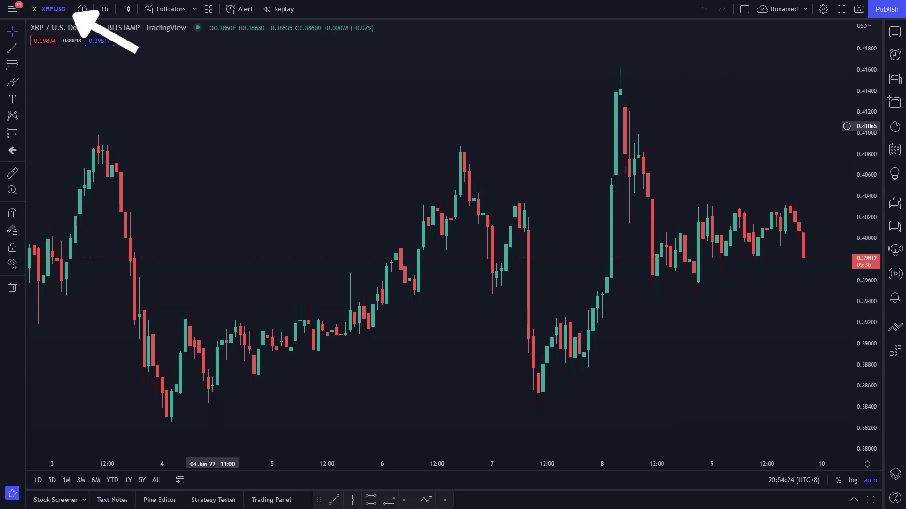
Load the BITSTAMP BTCUSD pair from a symbol search and keep the 1-hour interval
left_click(53, 9)
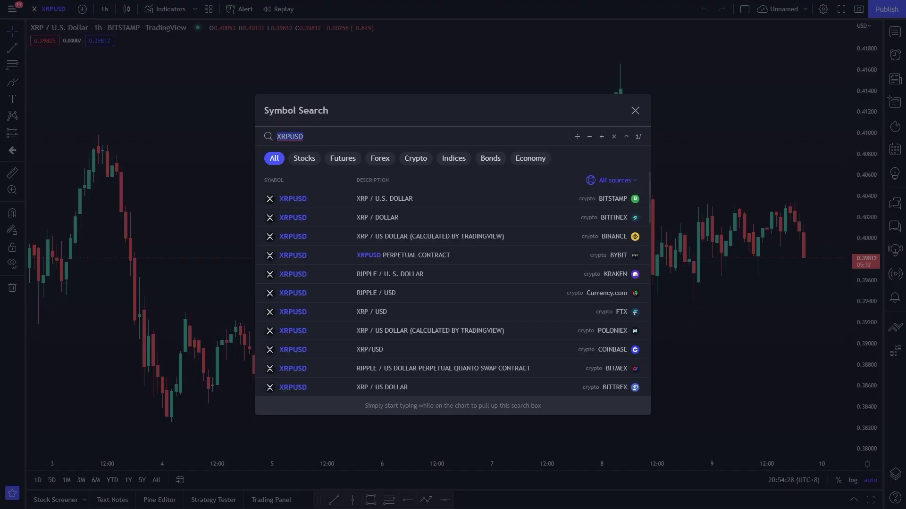
type("BT")
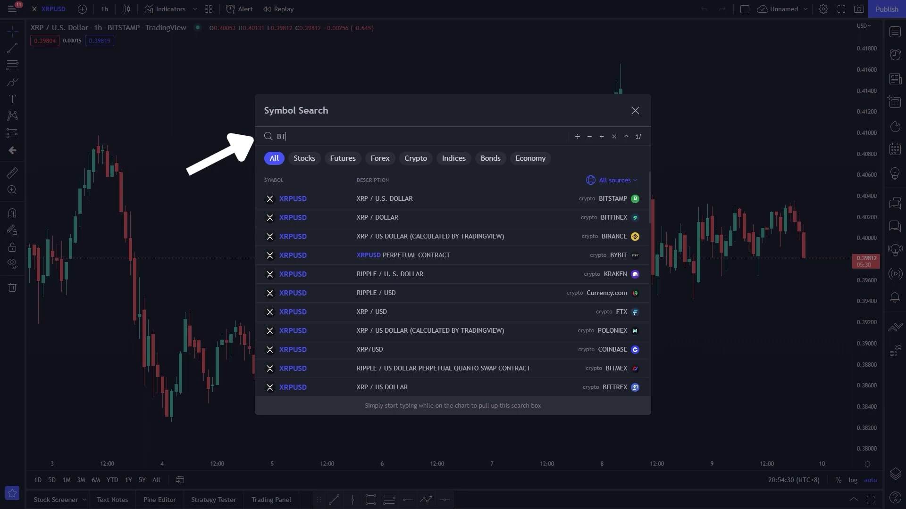
type("CUSD")
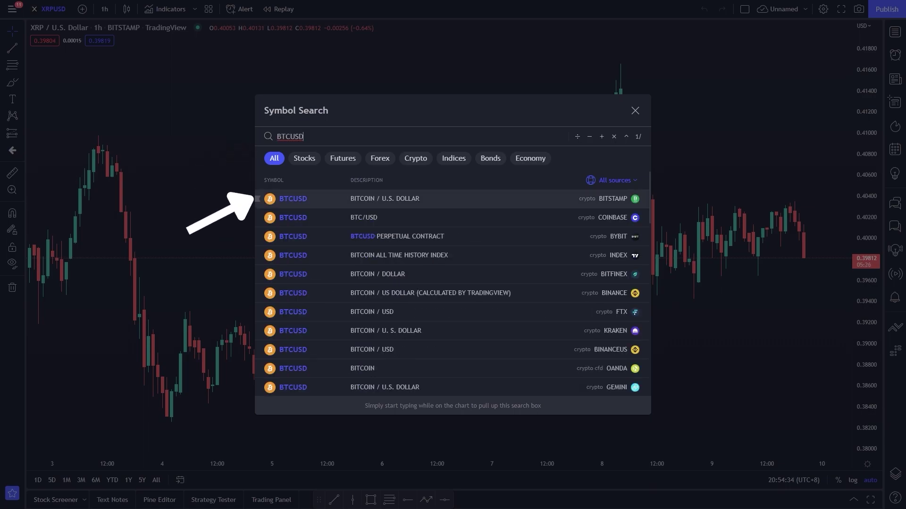
left_click(257, 199)
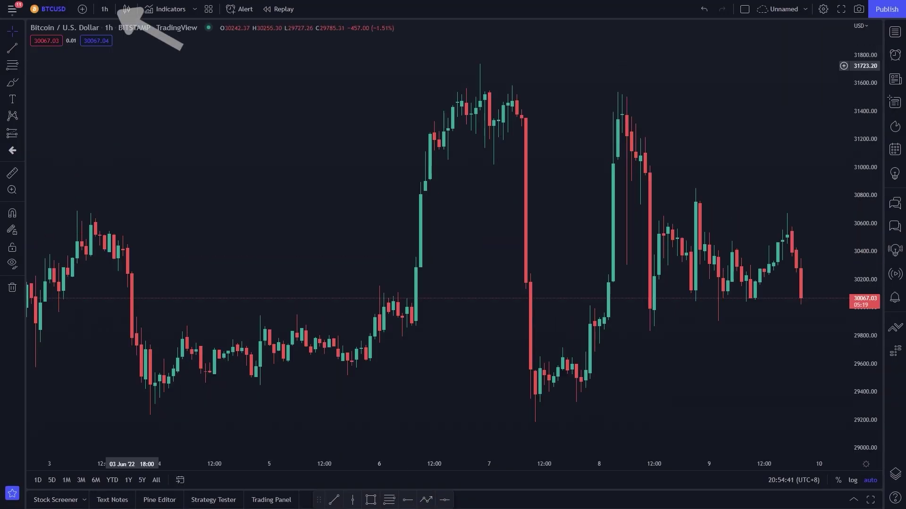
left_click(104, 9)
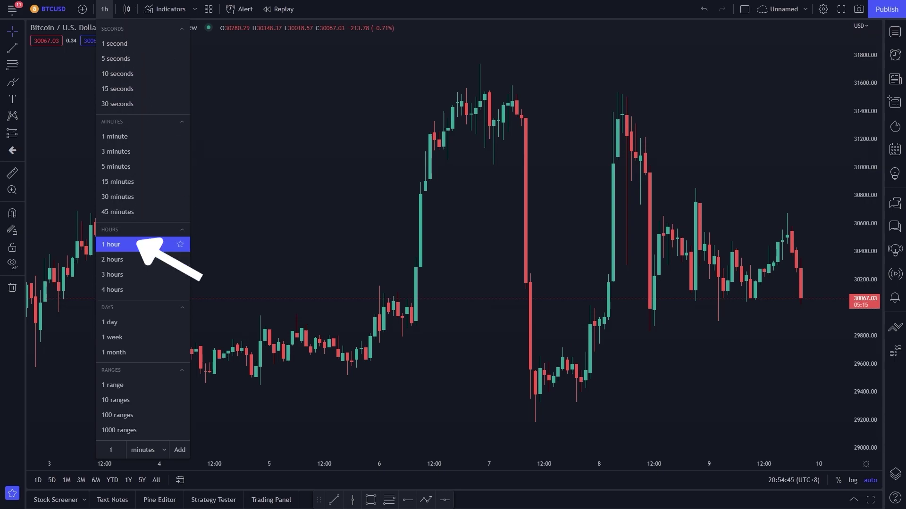
left_click(141, 244)
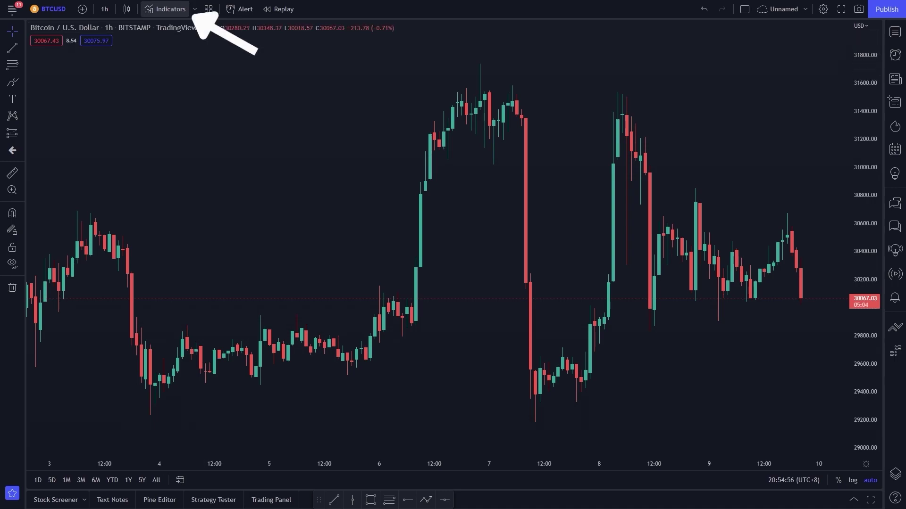
Add the first SuperTrend community script found by searching 'supertrend' in Indicators
left_click(166, 9)
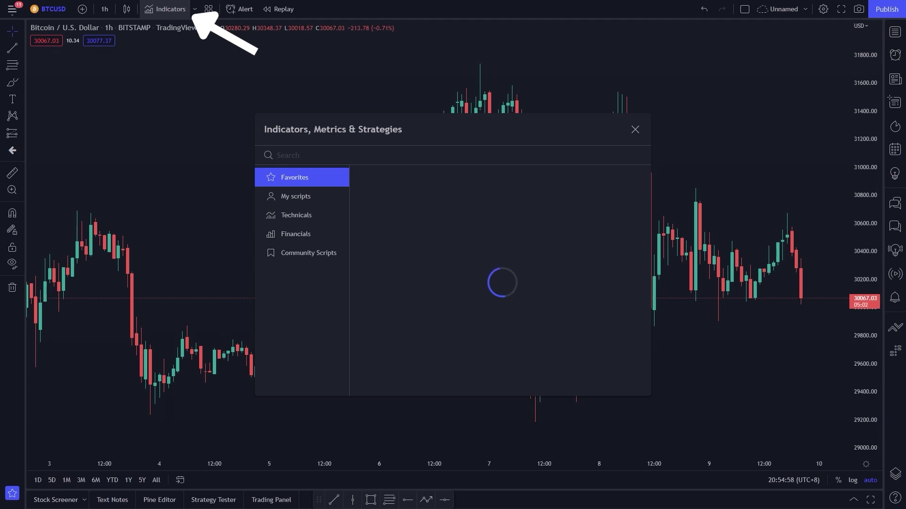
type("supert")
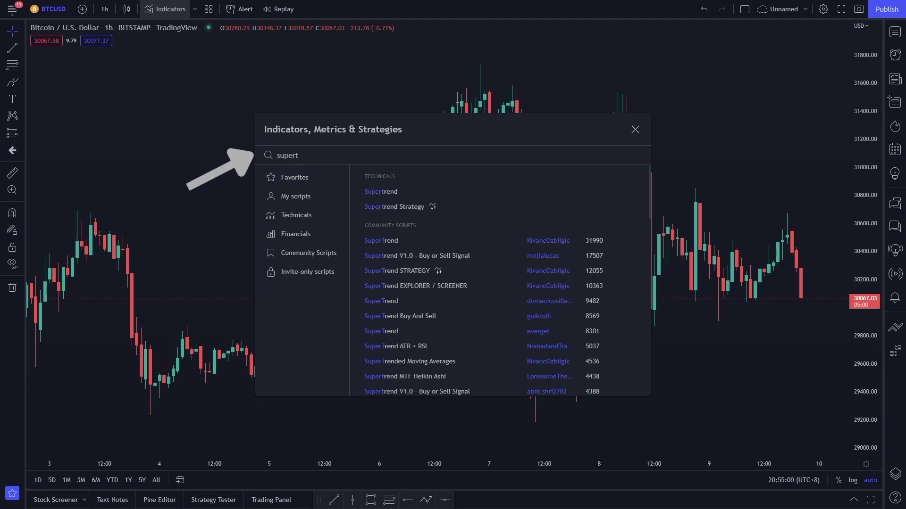
type("rend")
key("Down")
key("Down")
key("Down")
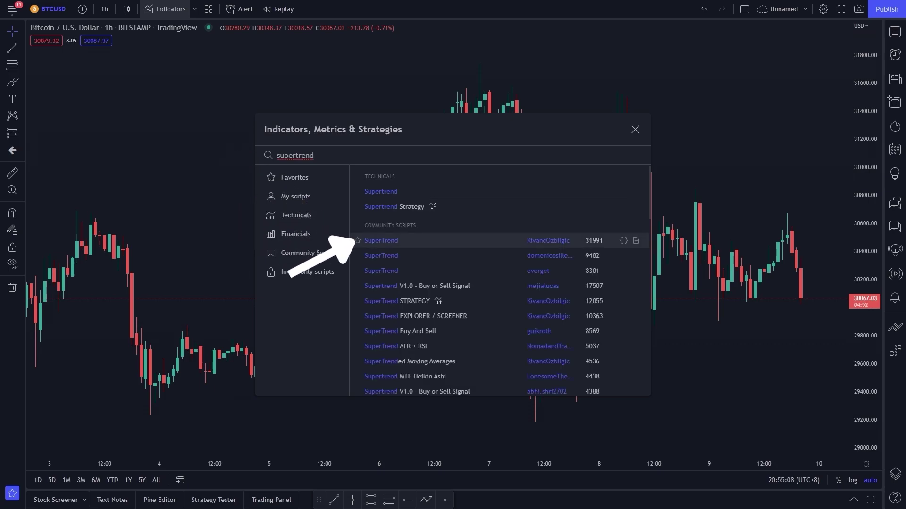
key("Return")
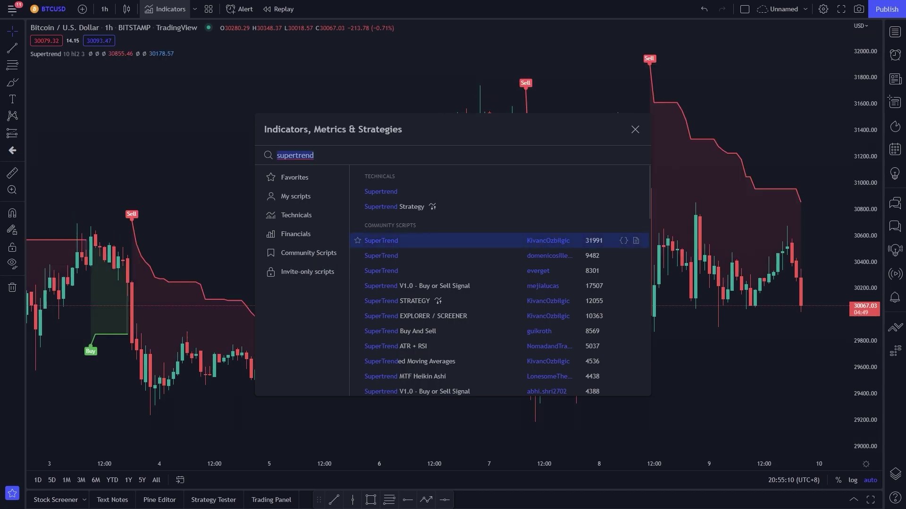
left_click(635, 129)
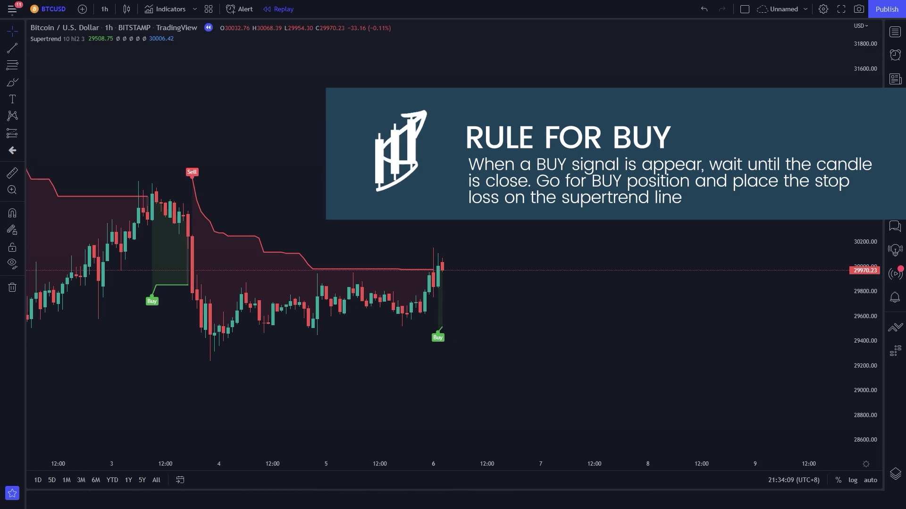
Place a long position at the last candle, lower its stop, and raise the target to about 1.9 R/R
left_click(13, 133)
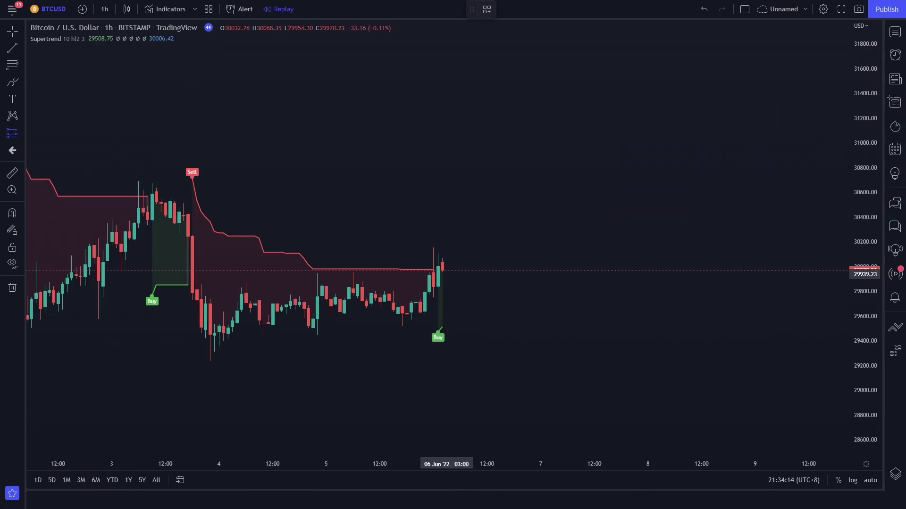
left_click(442, 270)
left_click_drag(442, 307, 442, 326)
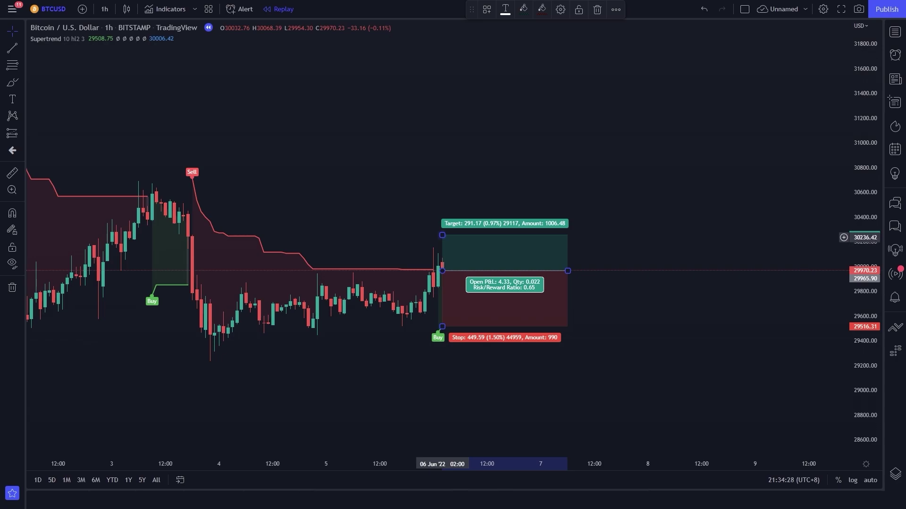
left_click_drag(442, 235, 442, 160)
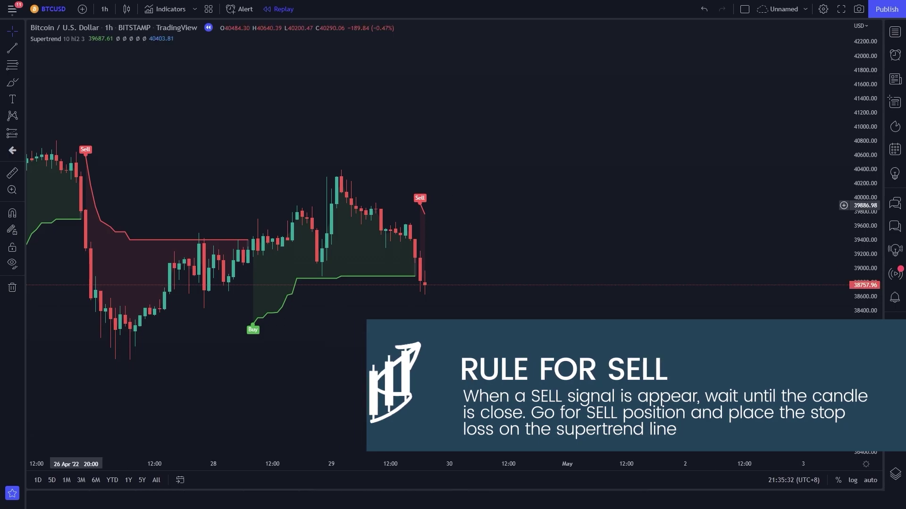
Draw a short position at the latest candle with stop at 39773 and target near 37560
left_click(22, 134)
left_click(66, 153)
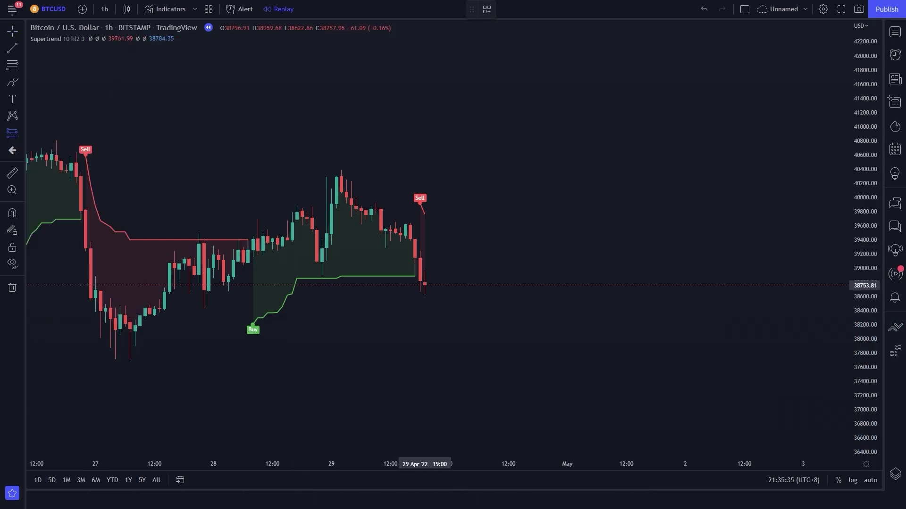
left_click(425, 285)
left_click_drag(424, 217, 425, 213)
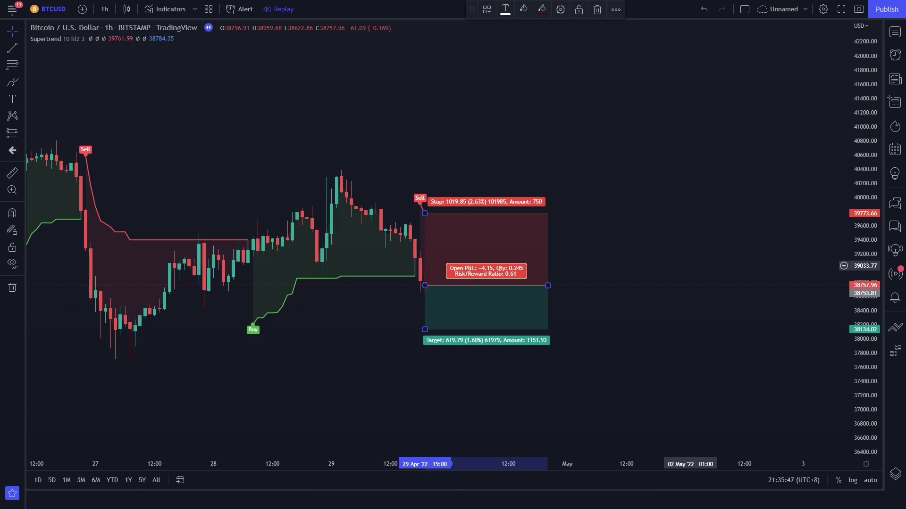
left_click_drag(425, 329, 424, 430)
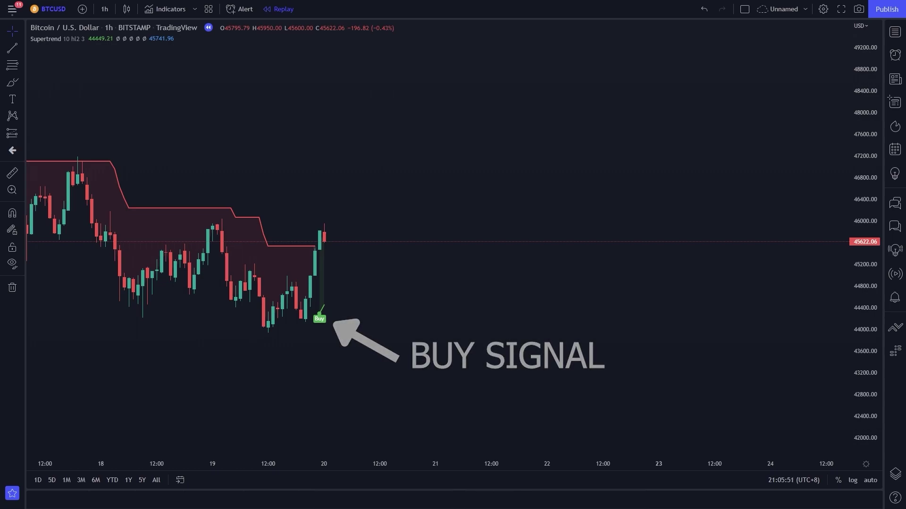
Place a long position at the latest candle with its stop just below the Buy candle
left_click(19, 133)
left_click(57, 134)
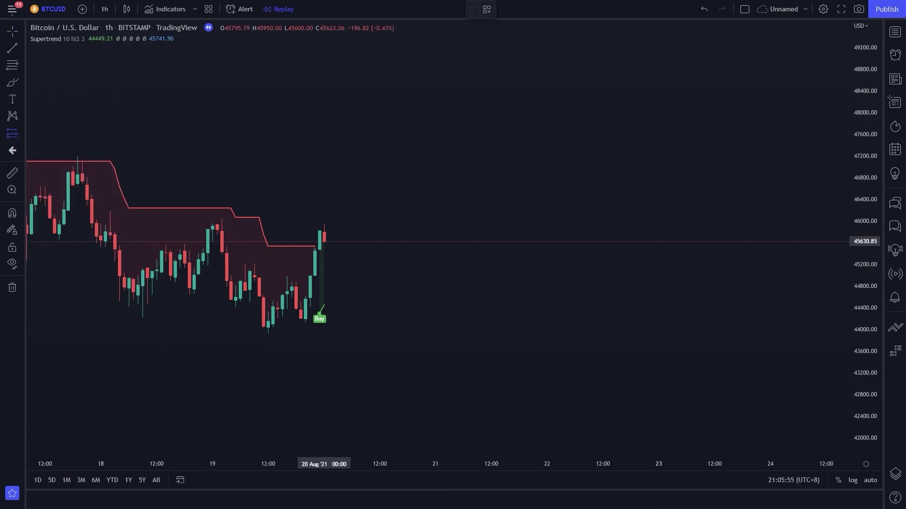
left_click(324, 241)
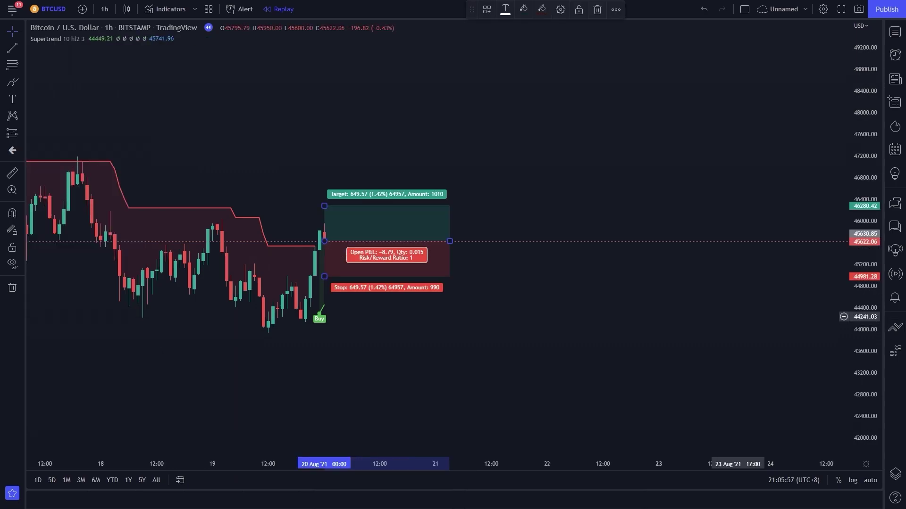
left_click_drag(324, 277, 324, 304)
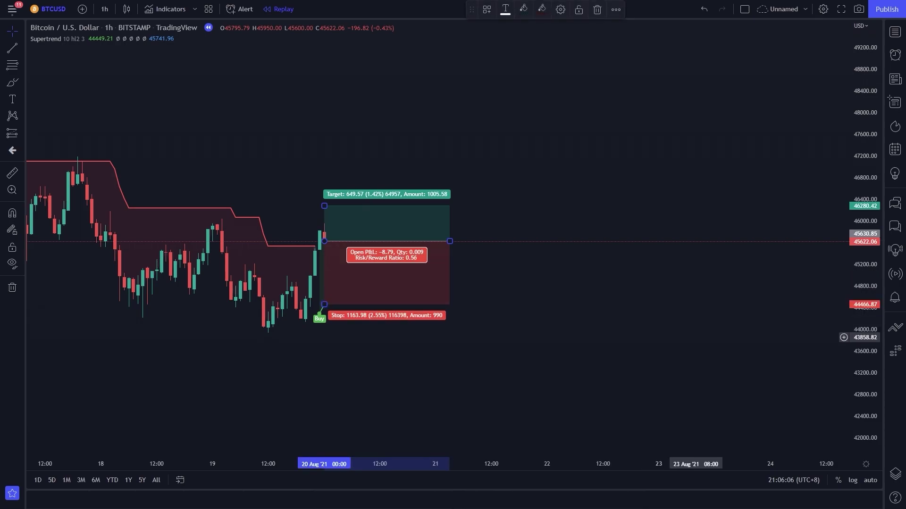
left_click(695, 338)
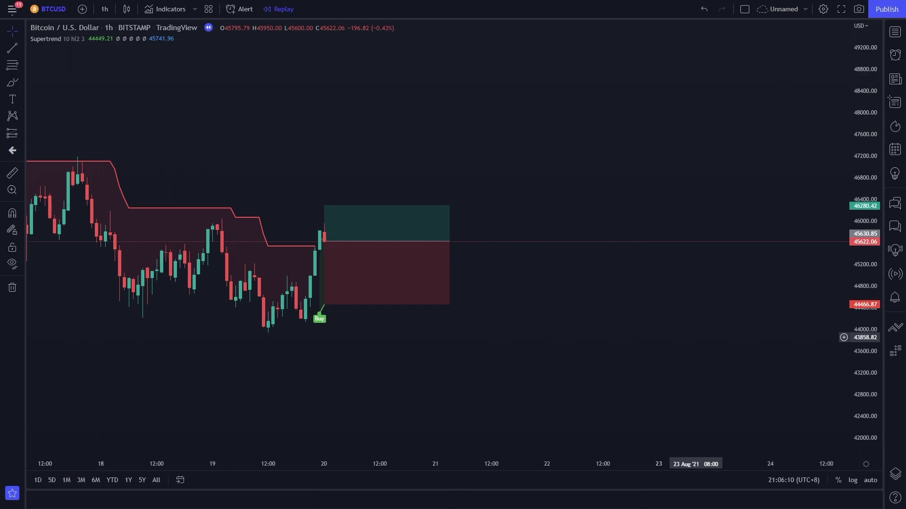
Raise the long target to a risk/reward of 2 and end the box at the closing candle
mouse_move(330, 245)
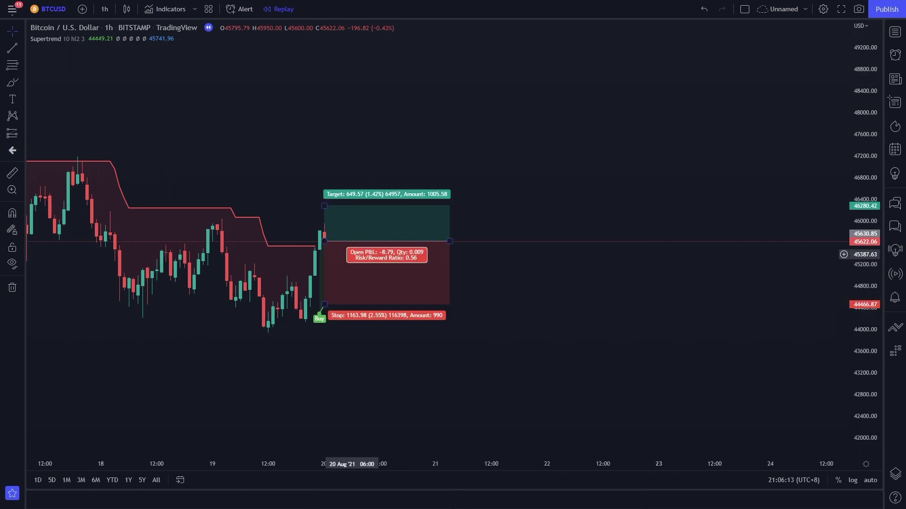
left_click_drag(324, 205, 324, 153)
left_click_drag(324, 137, 324, 114)
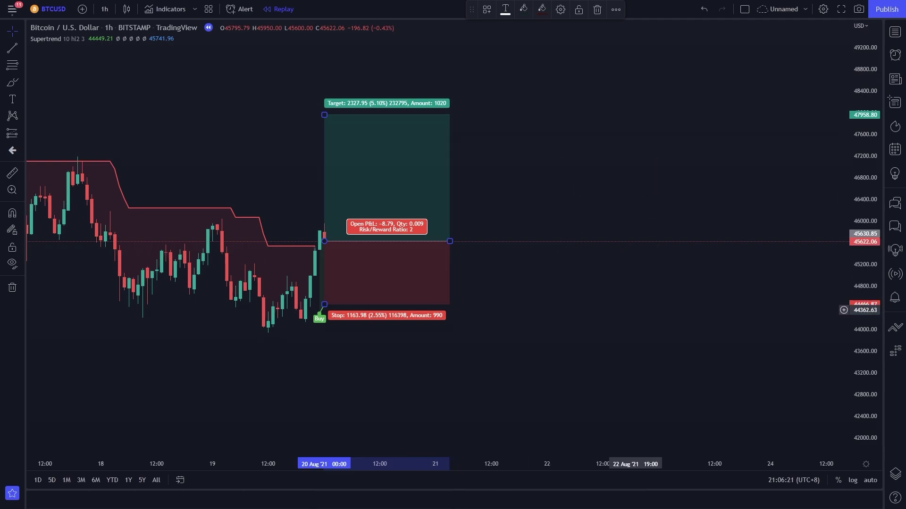
left_click(635, 310)
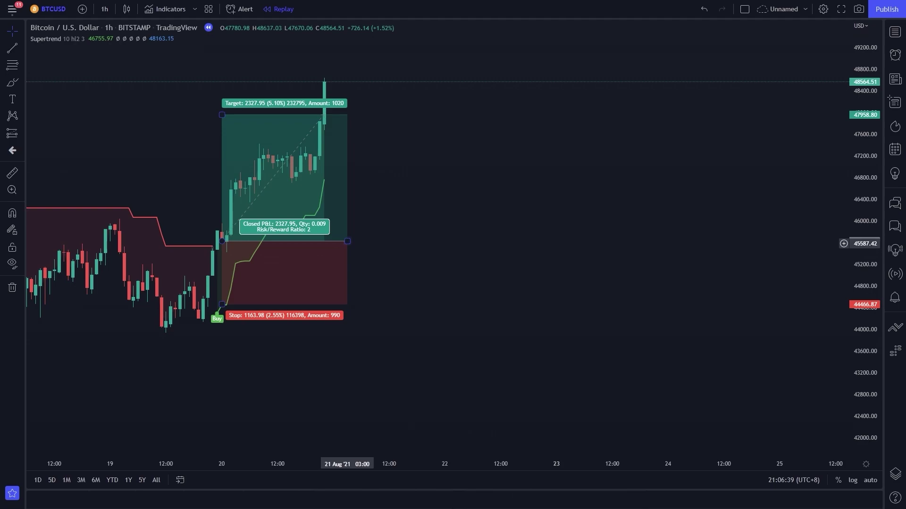
left_click_drag(333, 241, 324, 241)
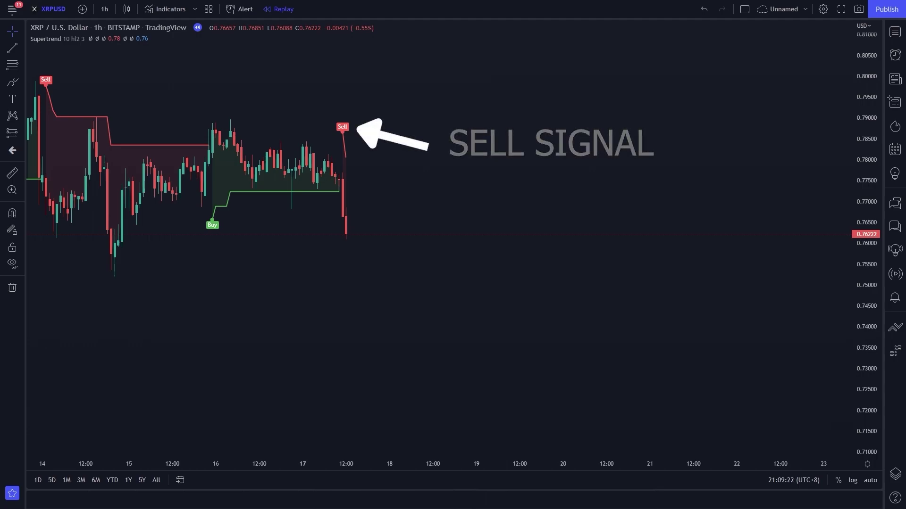
Place a short position at the latest XRPUSD candle, stop above the Sell candle, target for 2:1
left_click(22, 133)
left_click(80, 152)
left_click(346, 234)
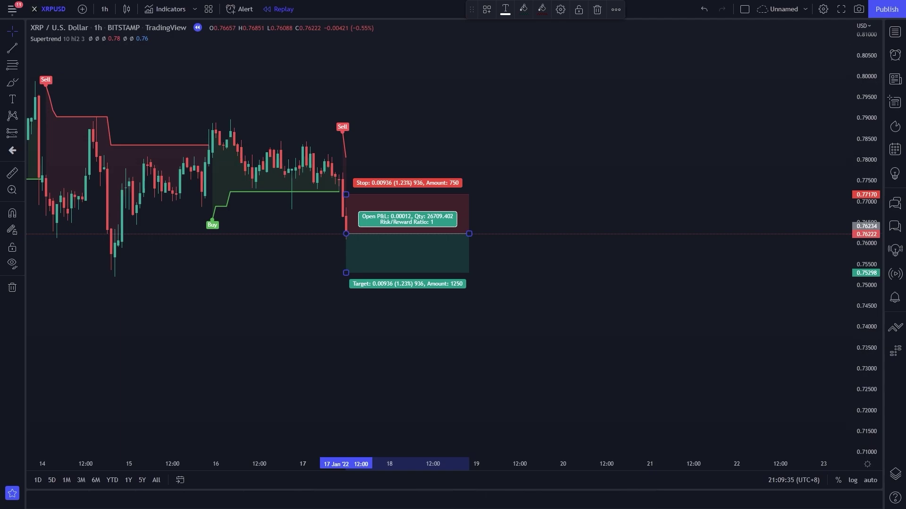
left_click_drag(346, 194, 346, 156)
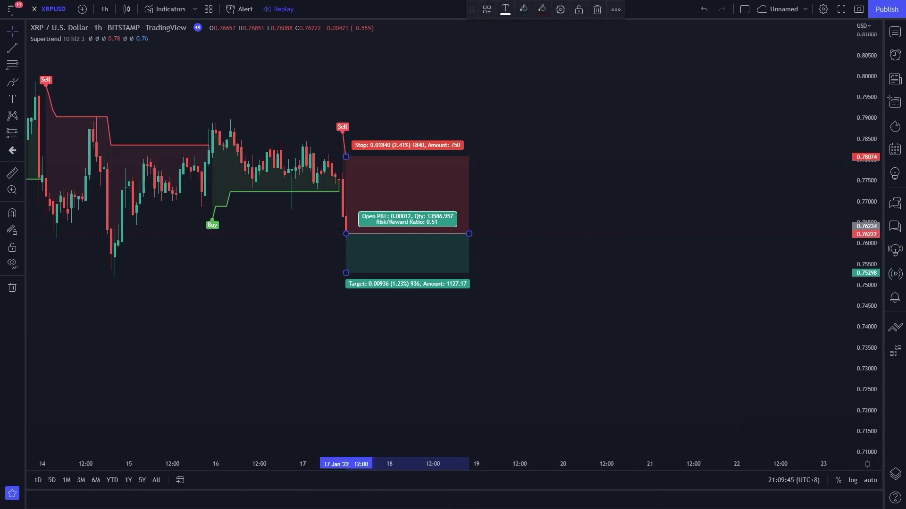
left_click_drag(345, 273, 345, 387)
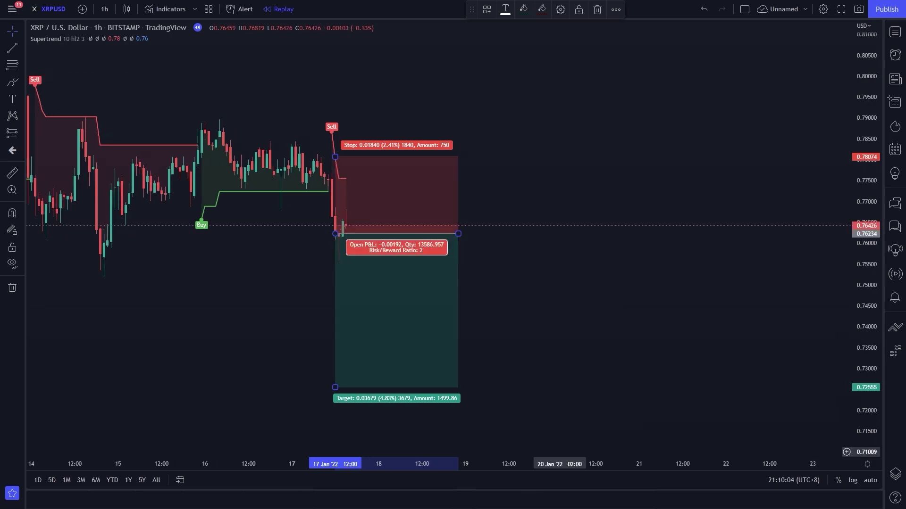
Adjust the short position box width so it ends at the latest candle
left_click(560, 455)
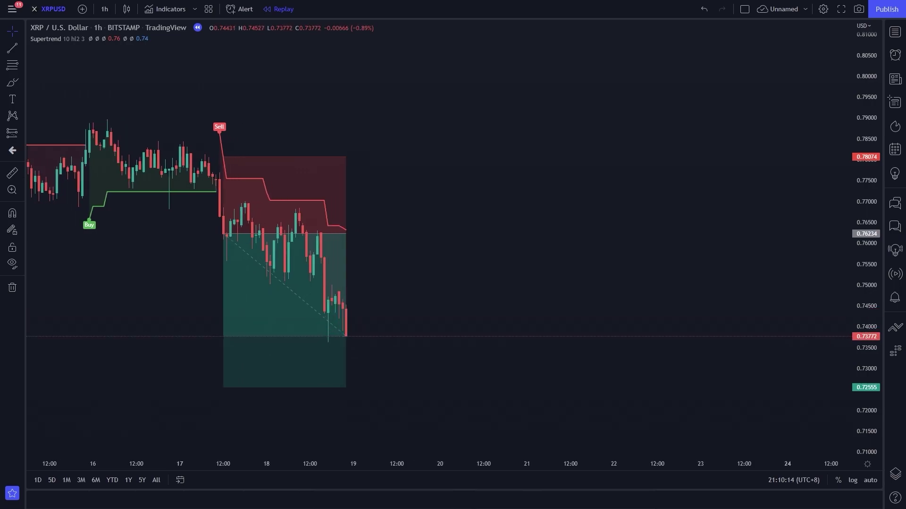
left_click_drag(343, 233, 454, 234)
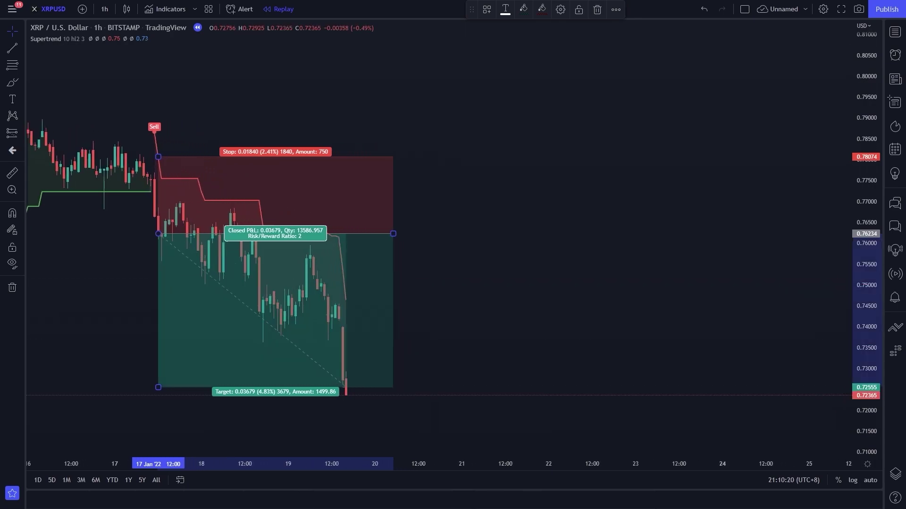
left_click_drag(389, 234, 342, 234)
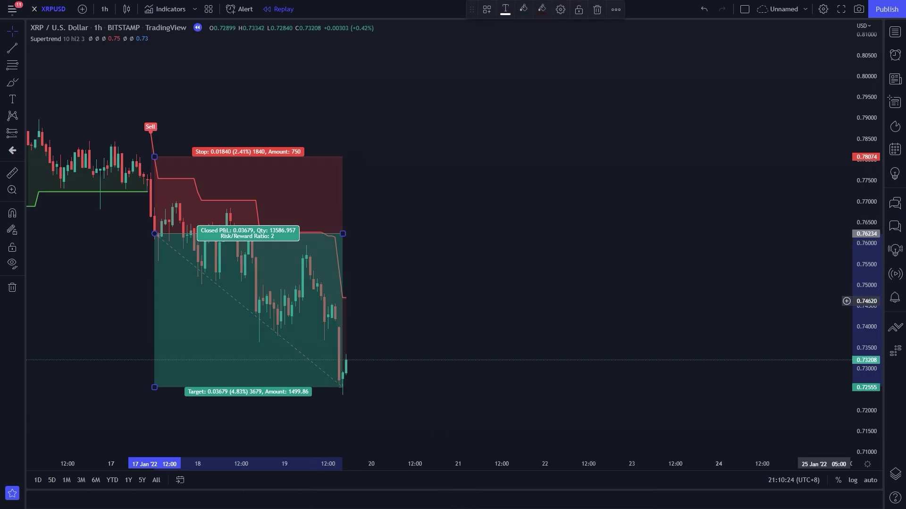